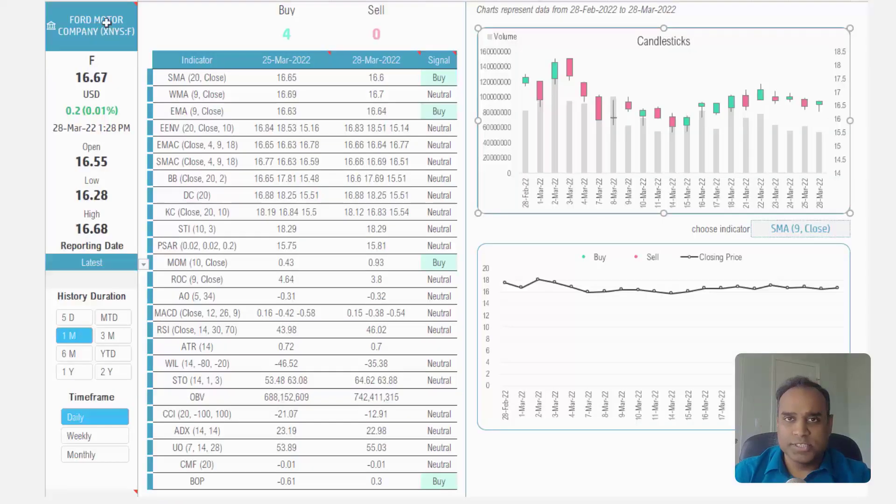
Load Microsoft (XNAS:MSFT) and then Tesla (XNAS:TSLA) in the ticker cell.
text(XNAS)
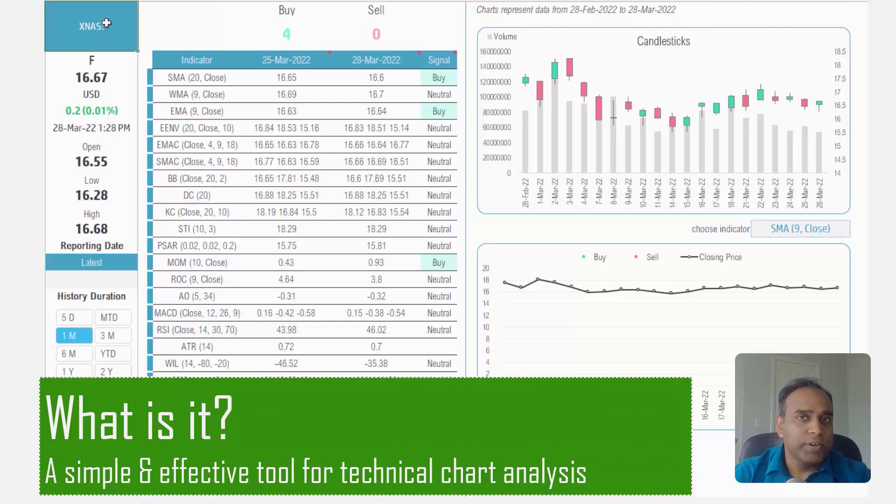
text(:MSFT)
key(Return)
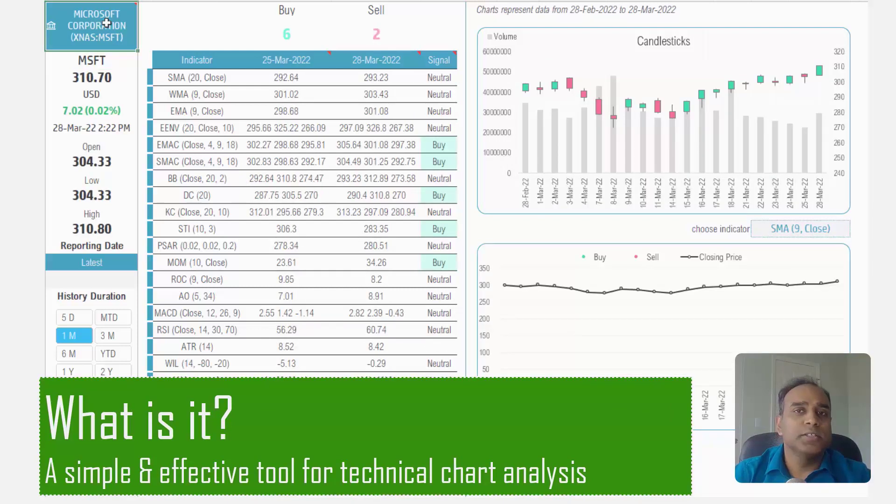
text(XNAS:TSLA)
key(Return)
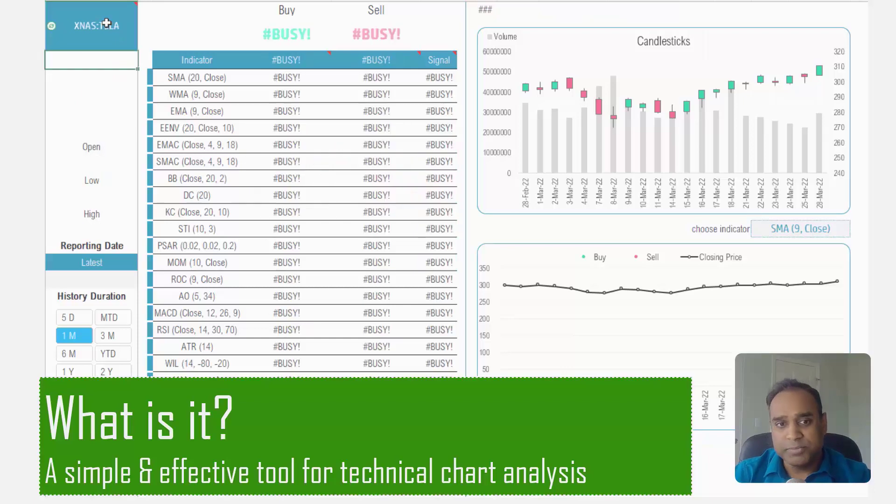
Enter the NYSE ticker xnys:ge in the ticker cell.
click(107, 23)
text(xnys:ge)
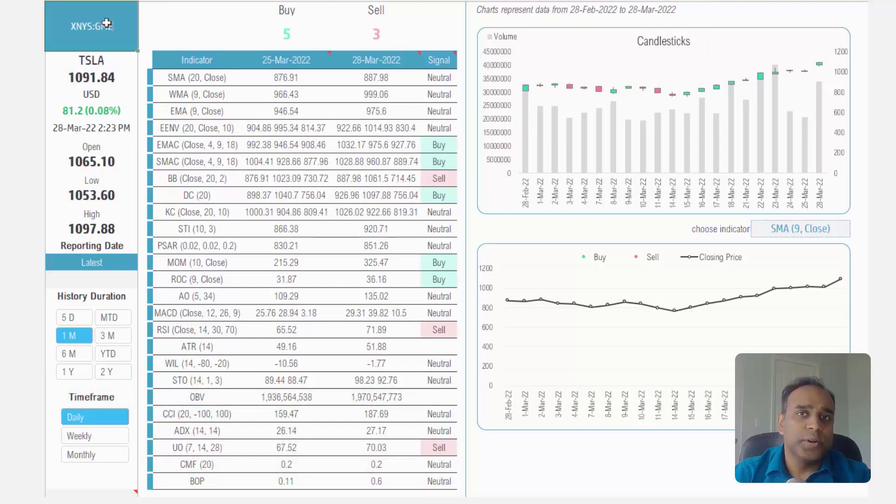
key(Return)
click(107, 23)
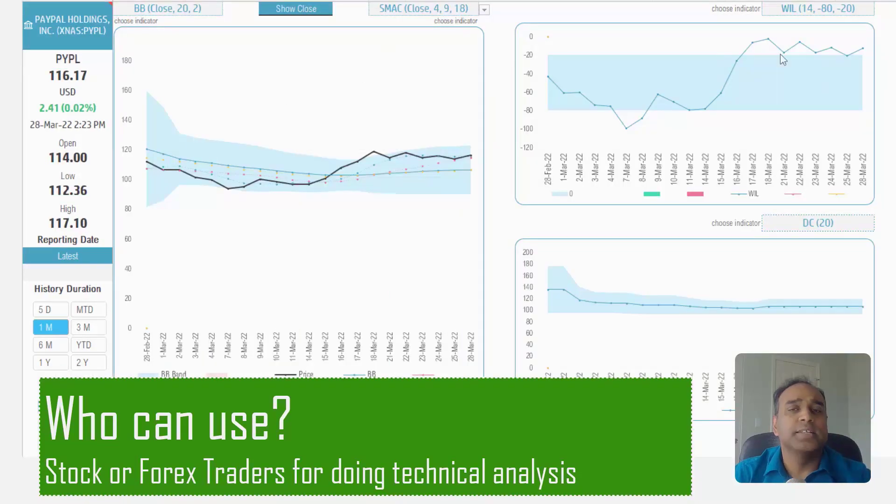
Set the main chart to KC (Close, 20, 10) with an EMA (9, Close) overlay.
click(204, 10)
click(228, 9)
click(172, 69)
click(450, 11)
click(484, 10)
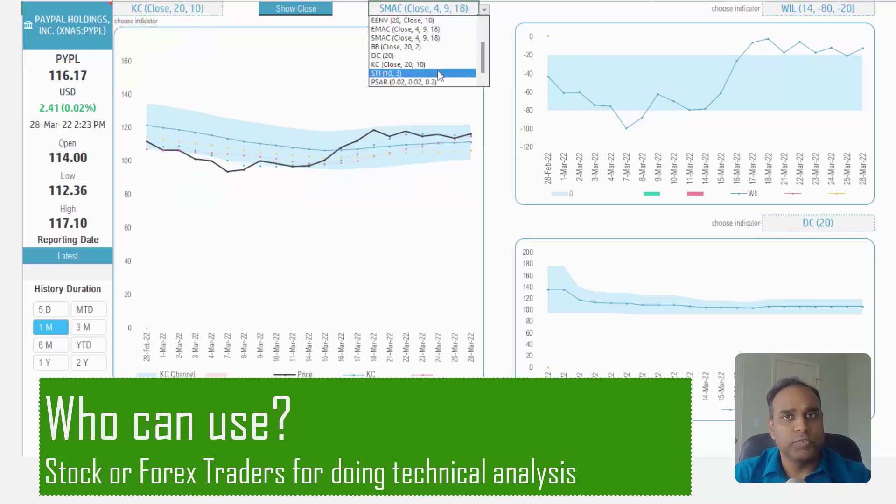
click(434, 30)
click(484, 9)
scroll(446, 52, up, 1)
click(402, 40)
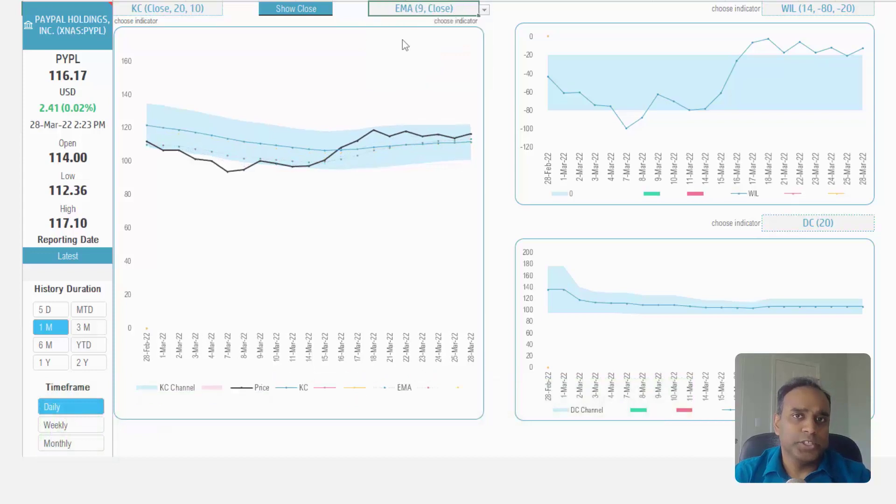
Switch the top-right chart to RSI (Close, 14, 30, 70).
click(868, 10)
click(880, 9)
scroll(822, 51, down, 2)
click(847, 47)
Cycle the bottom-right chart through KC (Close, 20, 10), ROC (9, Close) and ATR (14).
click(858, 224)
click(880, 225)
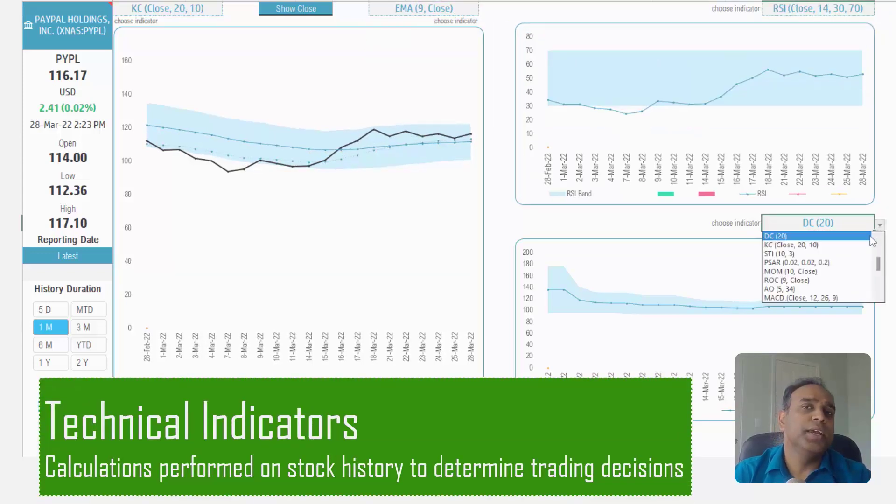
click(861, 245)
click(879, 225)
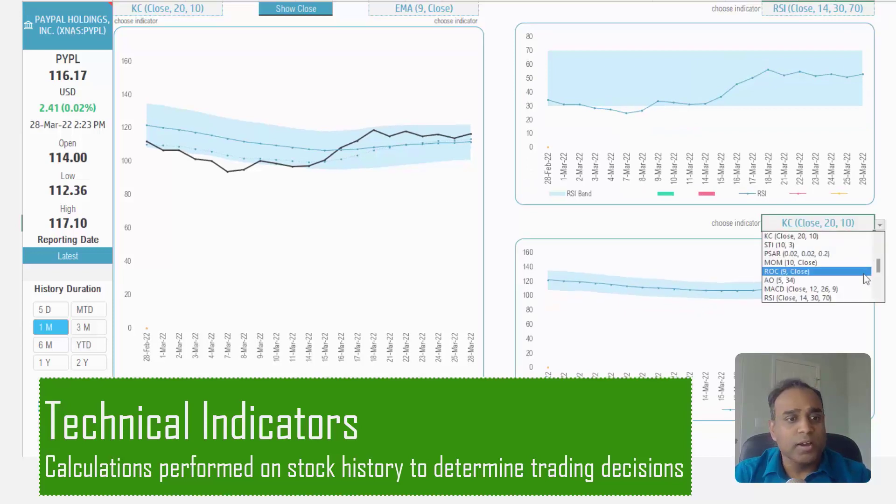
click(866, 259)
click(880, 225)
click(852, 264)
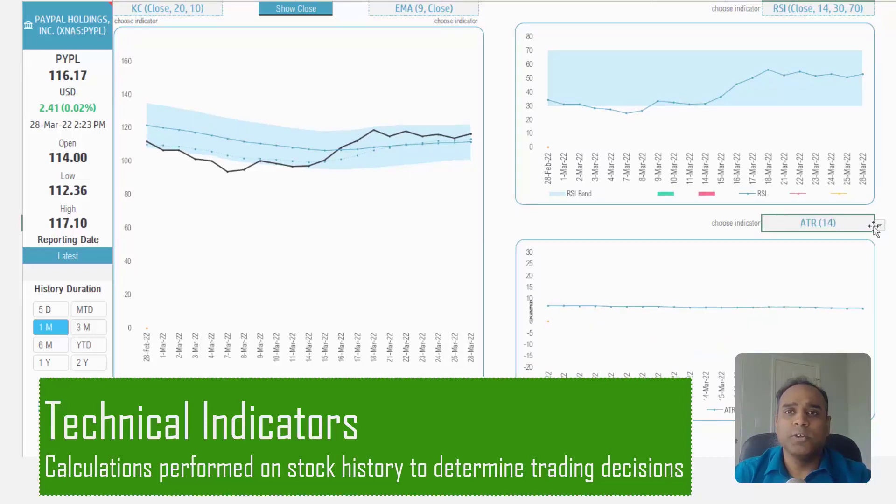
Cycle the bottom-right chart on through WIL (14, -80, -20) and CCI (20, -100, 100), ending on OBV.
click(880, 225)
click(867, 245)
click(880, 225)
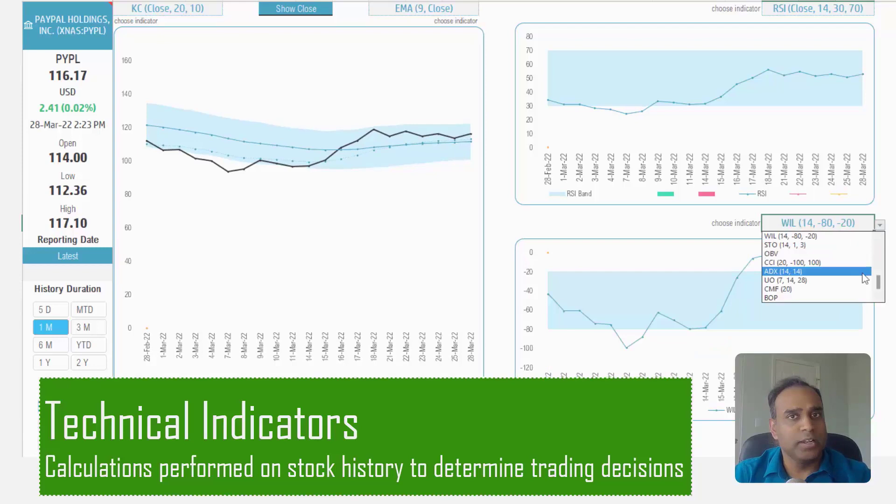
click(868, 263)
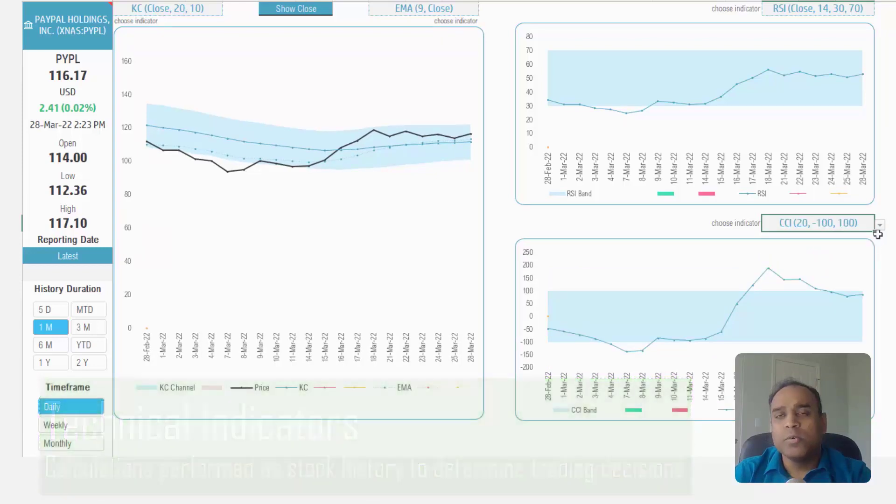
click(880, 225)
click(861, 255)
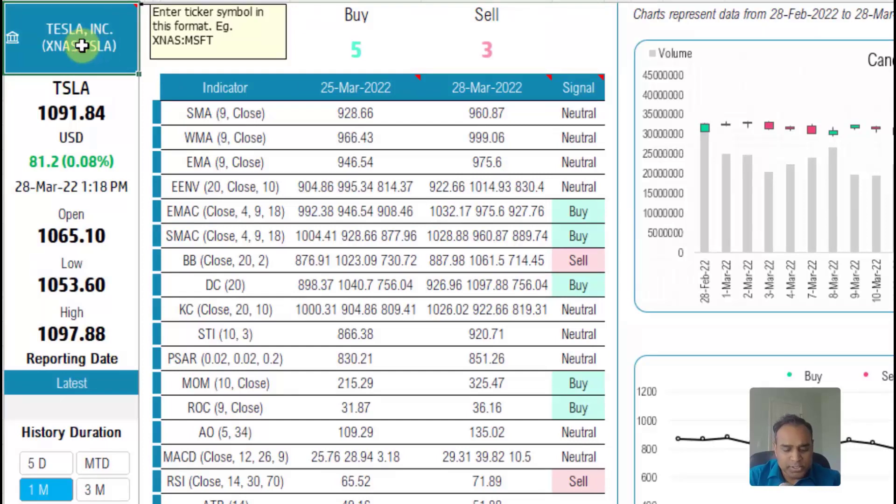
Enter XNAS:MSFT in the ticker cell to load Microsoft's data.
text(XNAS)
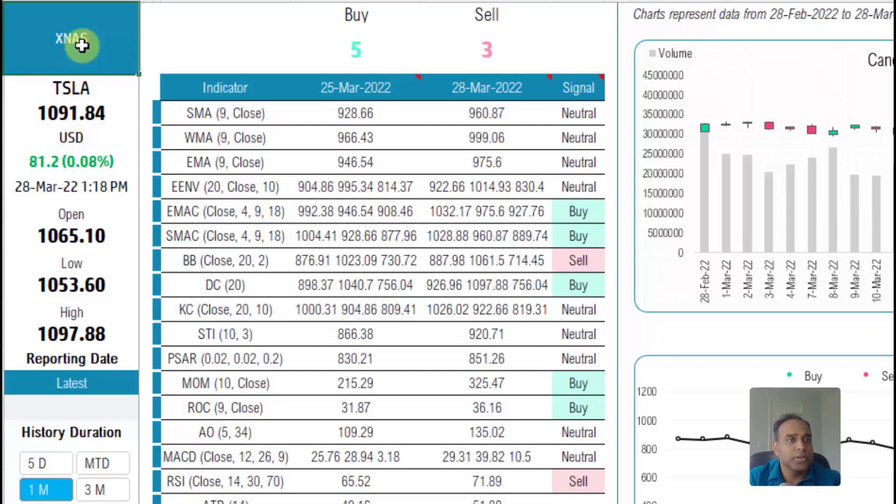
text(:MSFT)
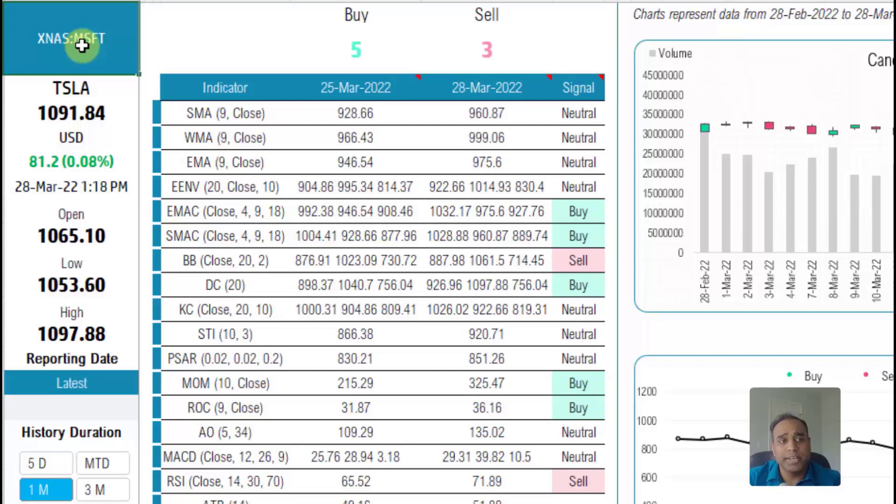
key(Return)
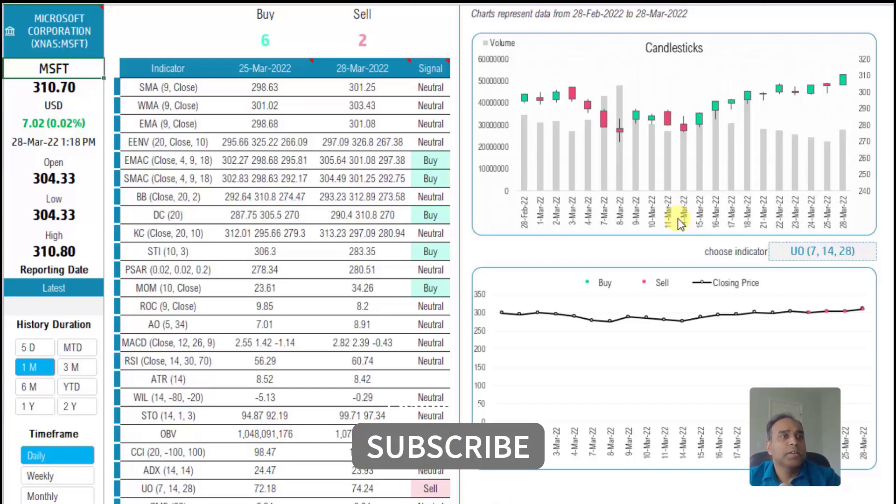
Load Ford with ticker XNYS:F and select the last-updated quote time cell.
click(66, 50)
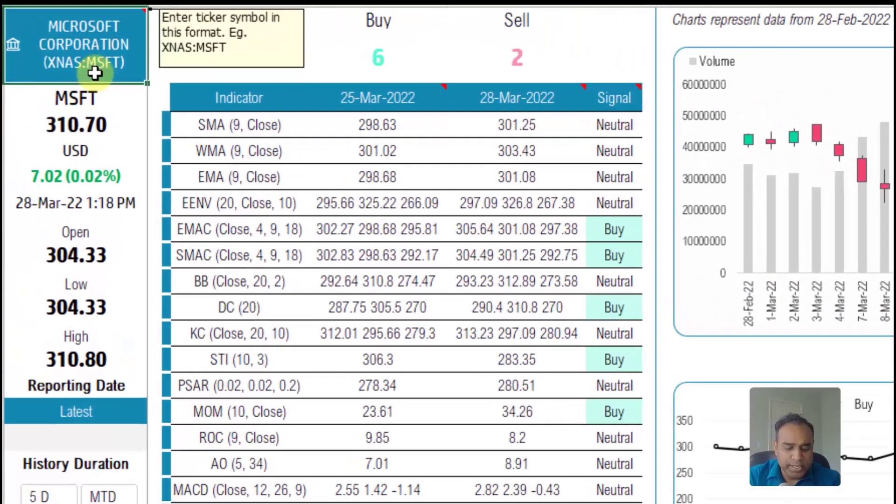
text(XNYS)
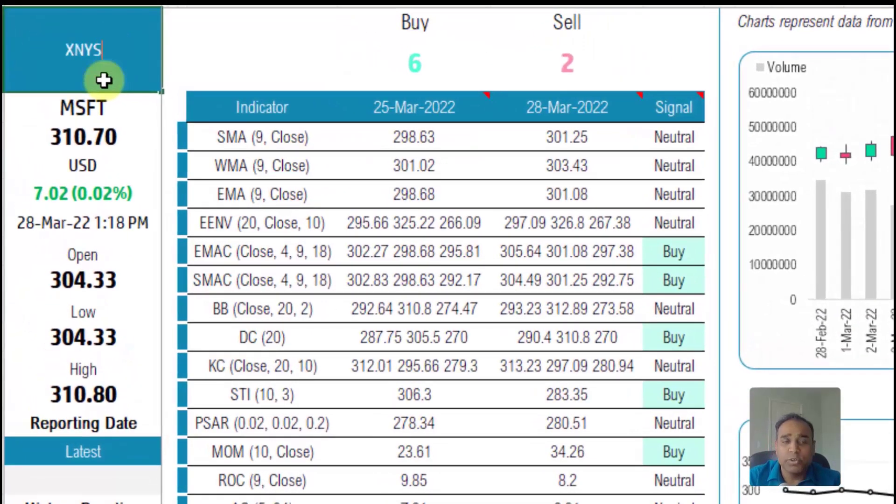
text(:F)
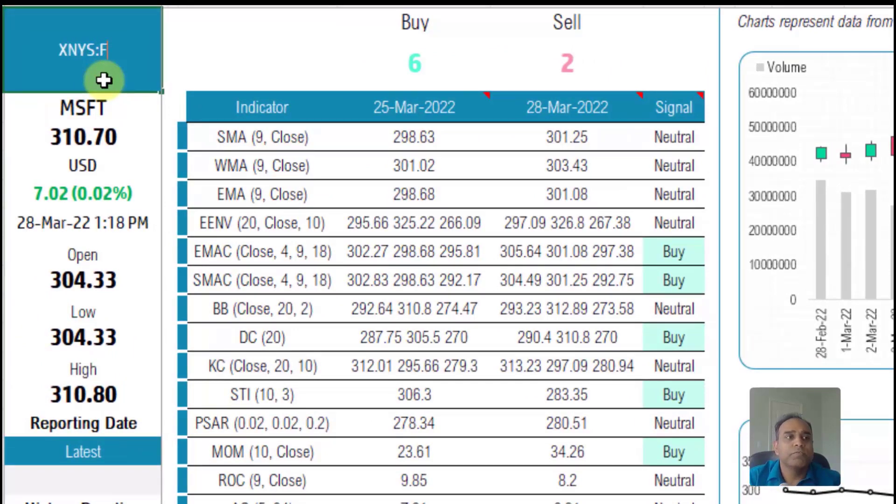
key(Return)
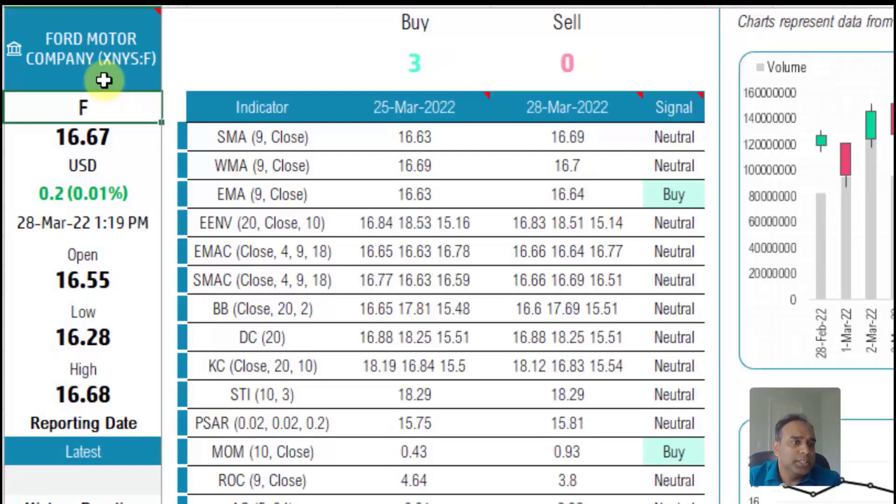
click(121, 231)
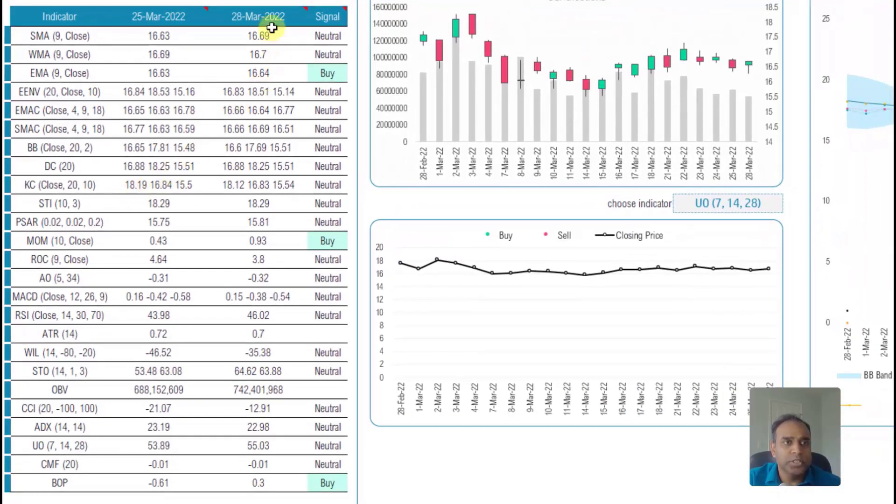
drag(268, 29, 261, 489)
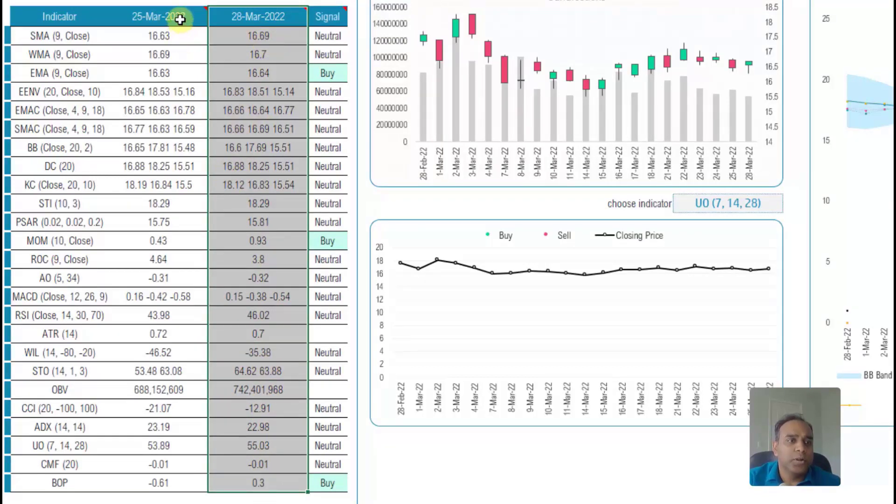
click(178, 16)
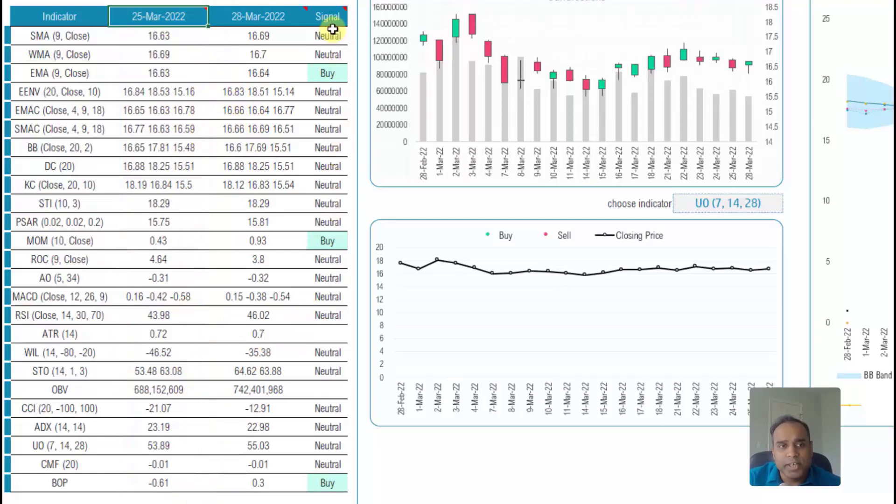
mouse_move(333, 19)
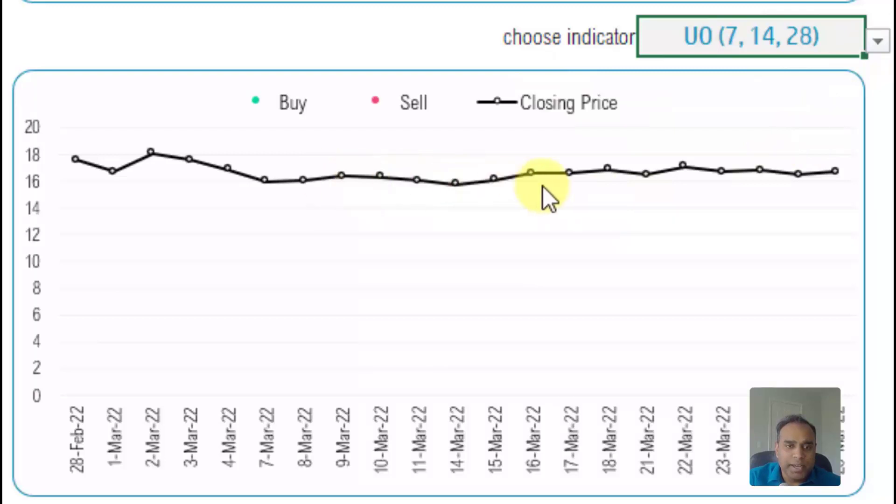
Apply SMA (9, Close) to the signal chart, keeping it after reopening the indicator list.
click(875, 43)
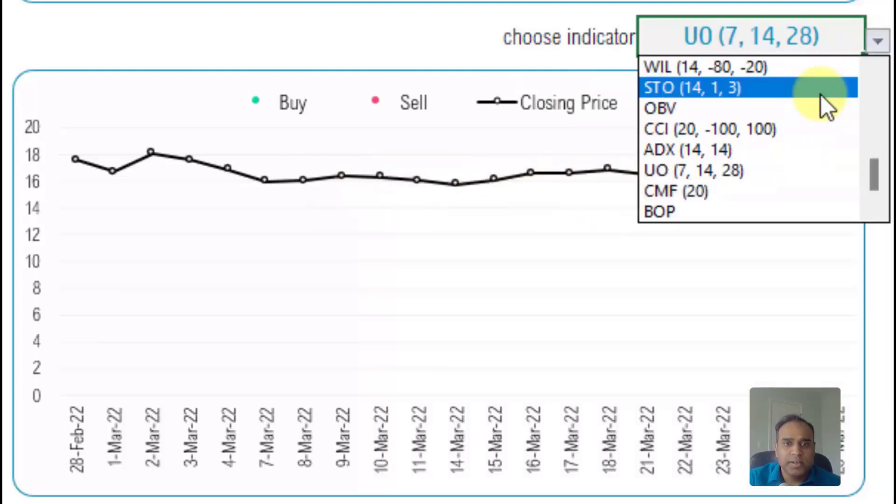
scroll(876, 178, up, 5)
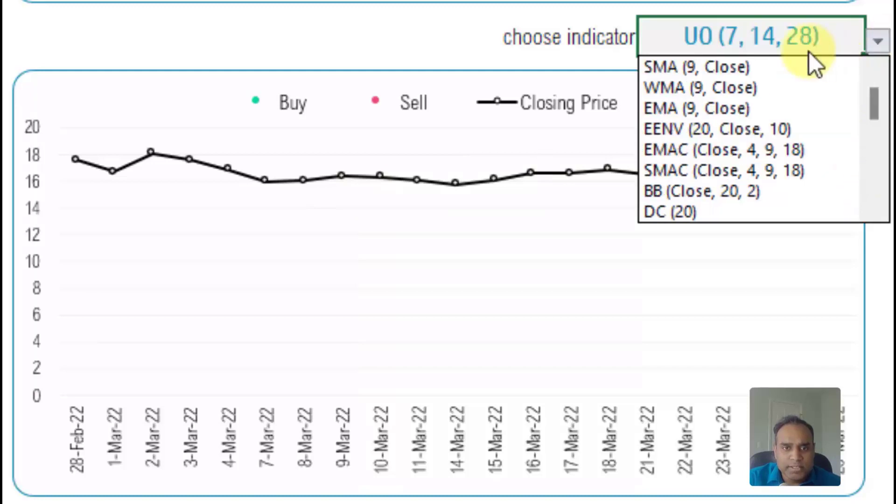
click(805, 69)
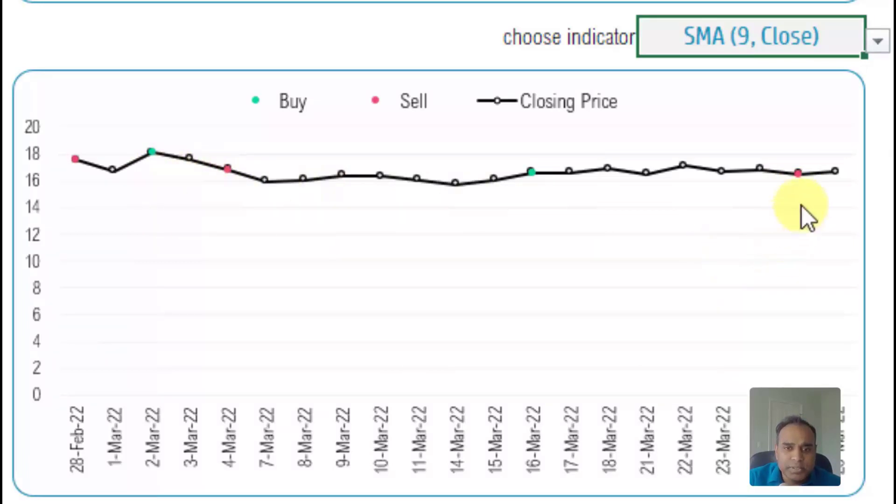
mouse_move(800, 181)
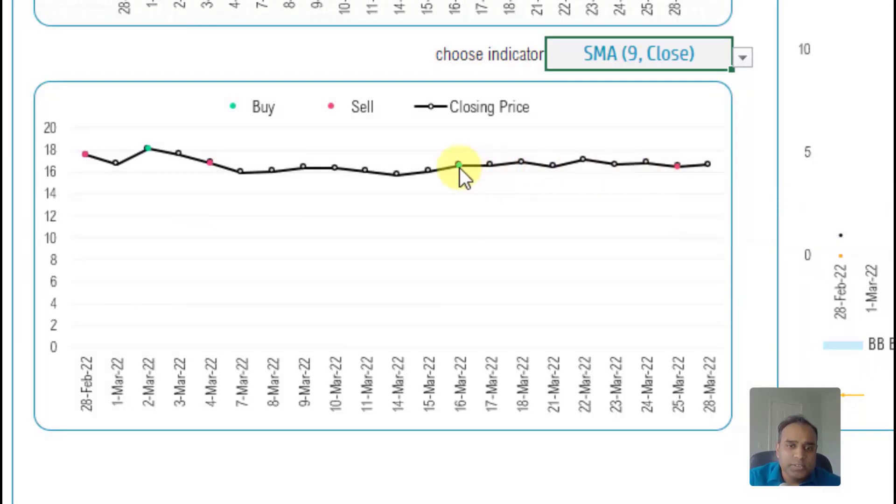
mouse_move(460, 168)
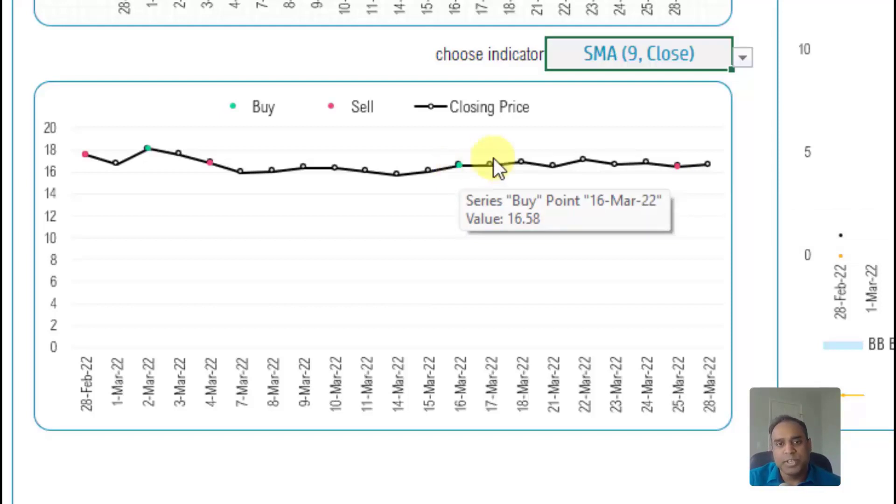
click(741, 59)
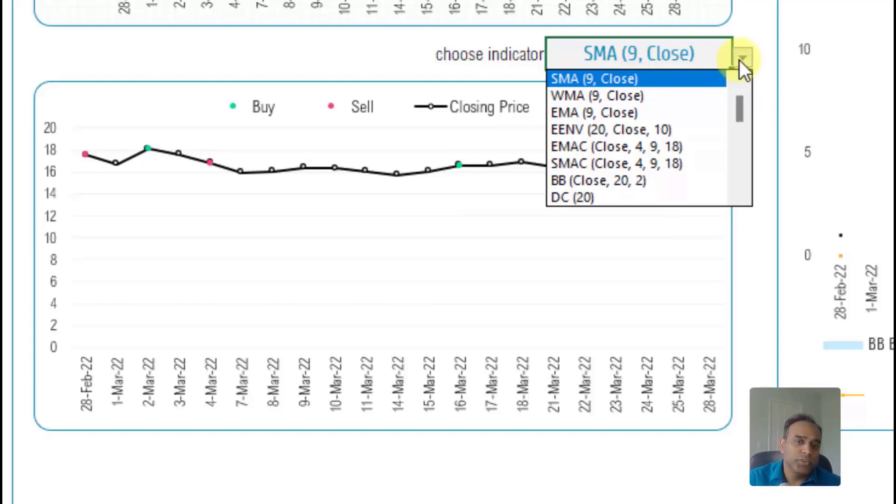
key(Escape)
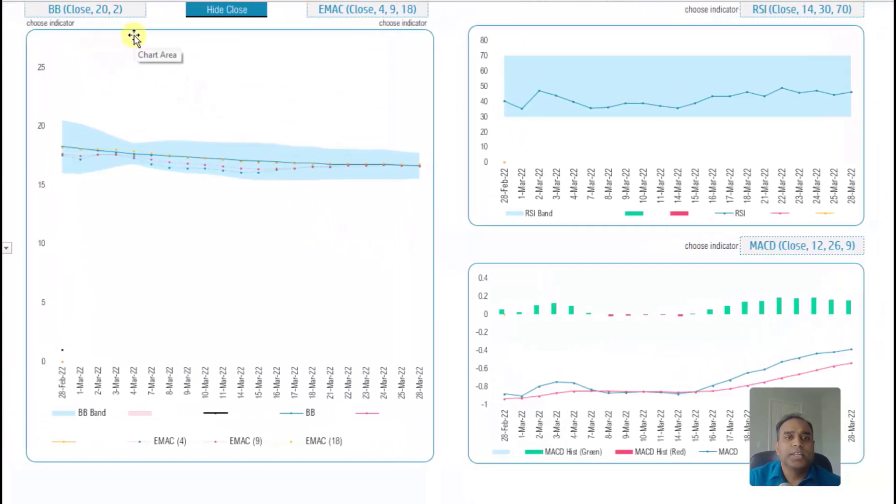
Keep BB (Close, 20, 2) and change the second overlay from EMAC to SMAC, then STI (10, 3).
click(129, 11)
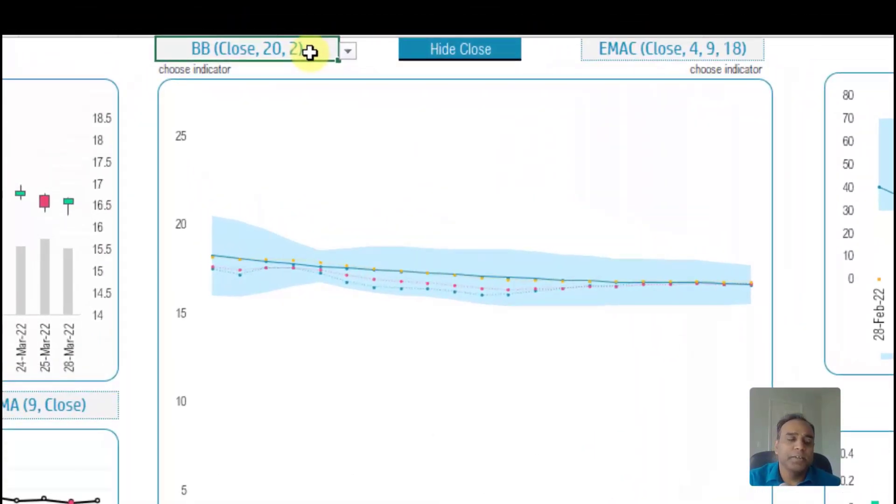
click(346, 51)
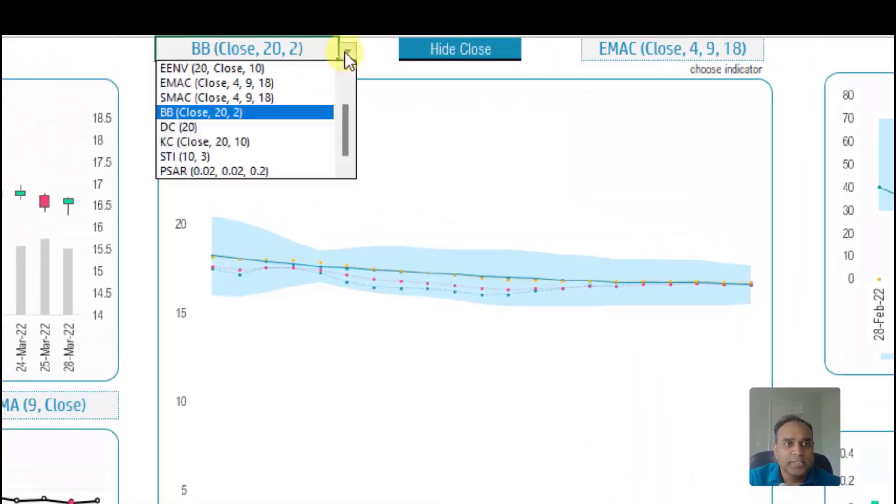
click(312, 112)
click(641, 51)
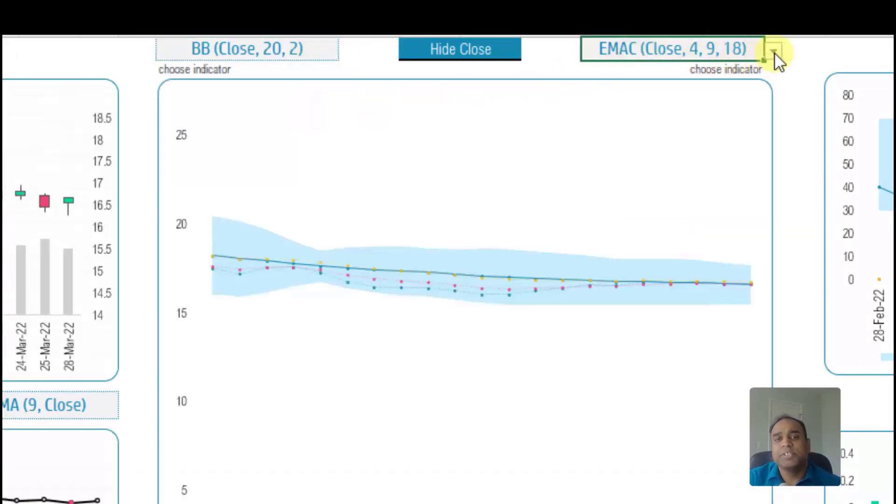
click(775, 52)
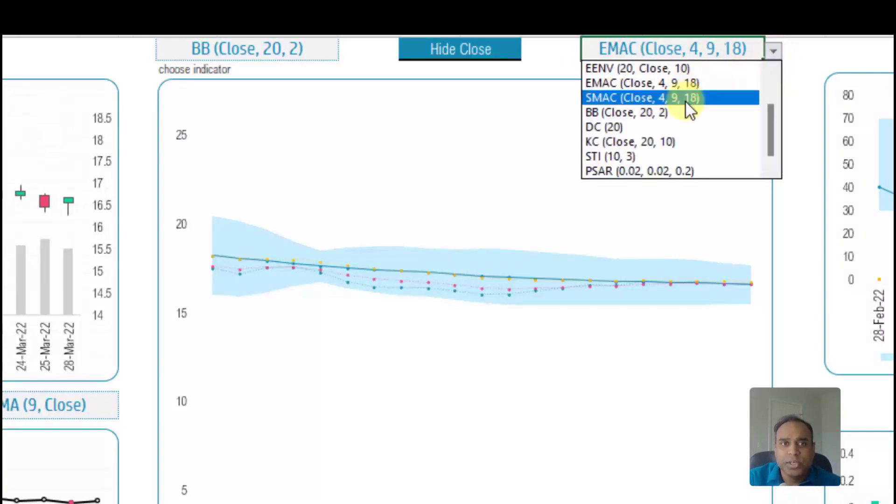
click(685, 99)
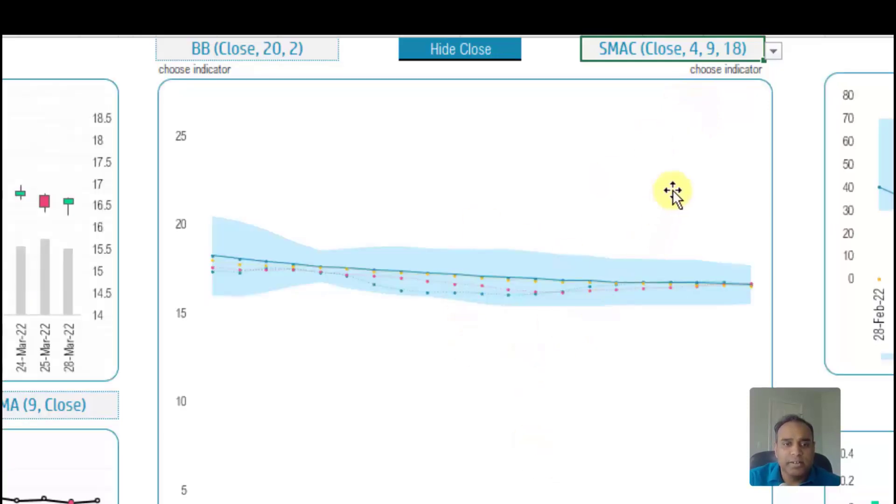
click(772, 50)
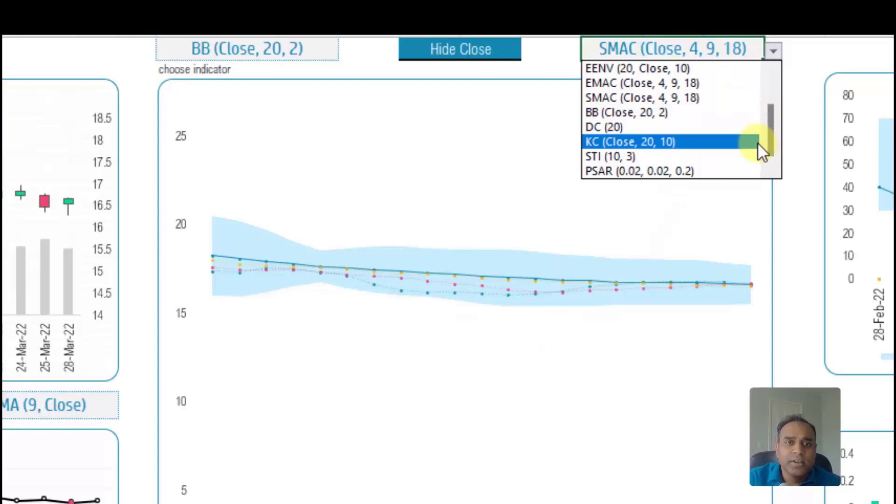
click(715, 156)
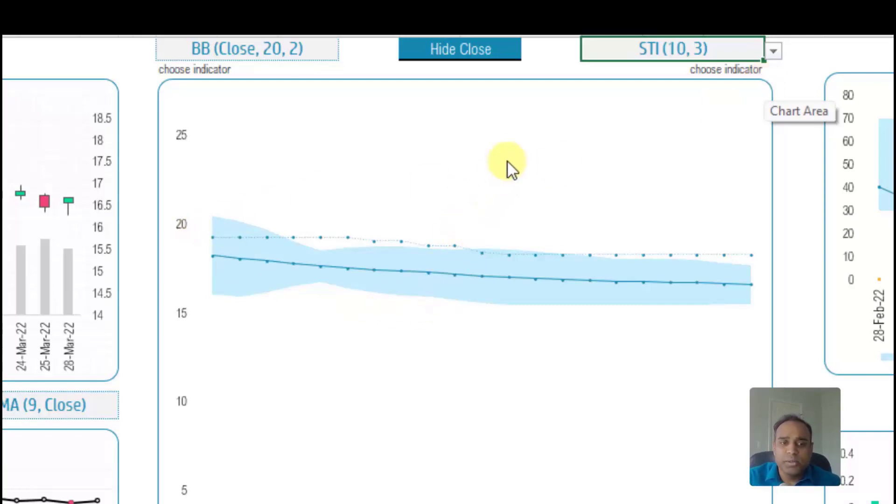
Change the close-price setting from Hide Close to Show Close.
ctrl+click(511, 50)
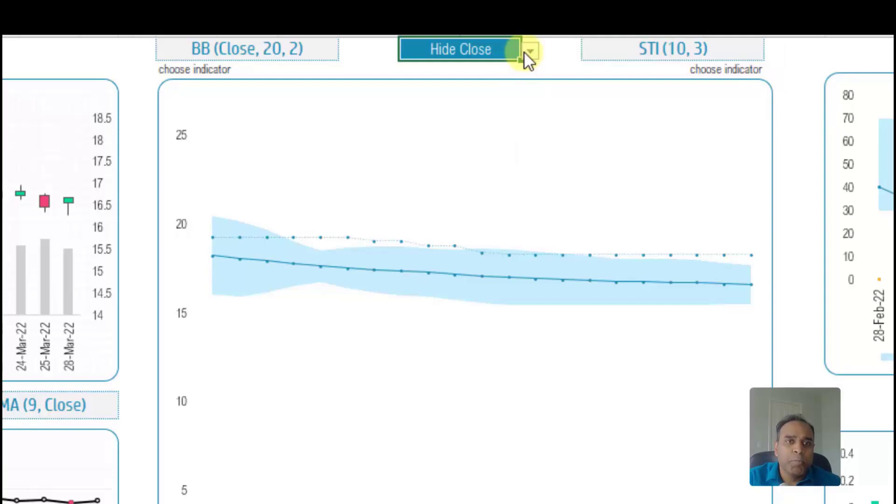
click(530, 51)
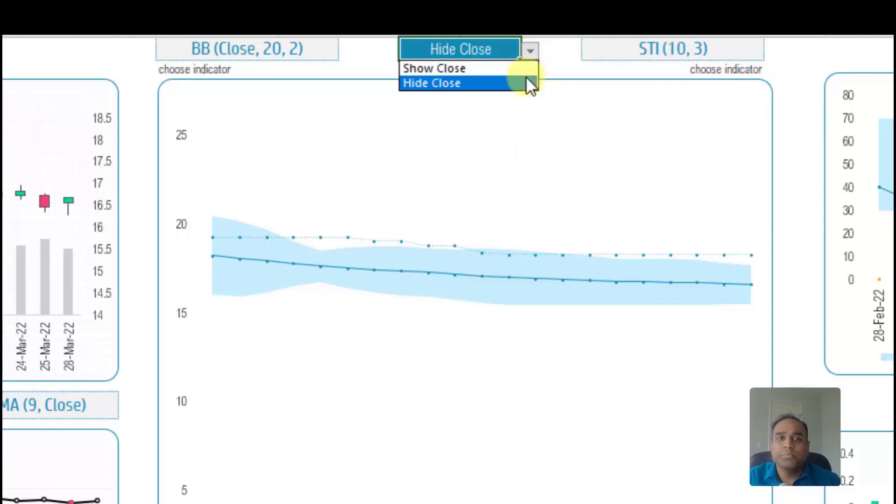
click(525, 71)
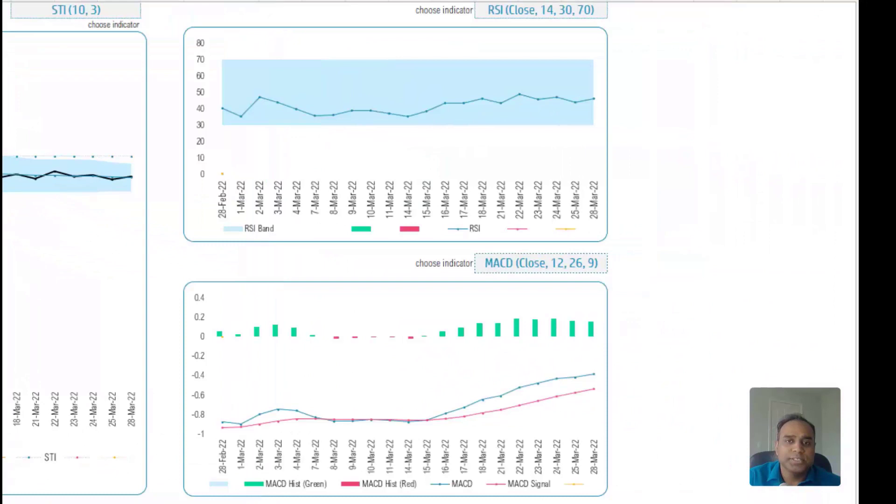
Replace RSI with WIL (14, -80, -20) on the upper oscillator chart.
click(490, 11)
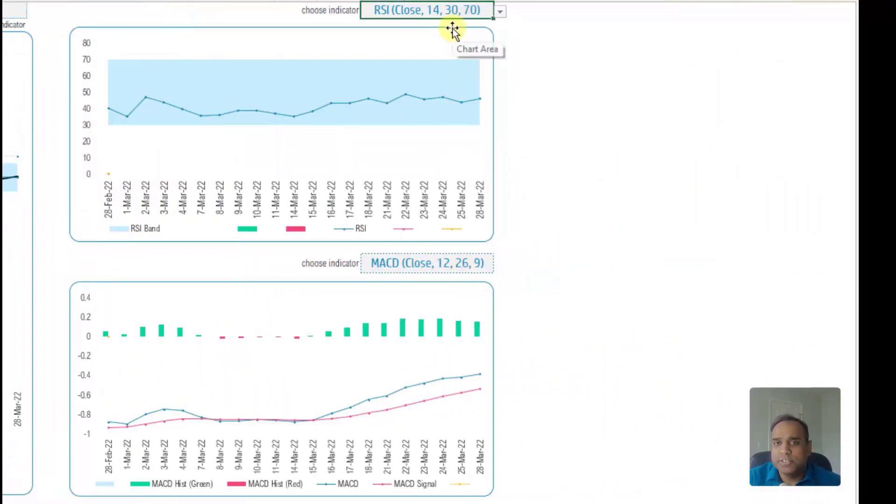
click(499, 12)
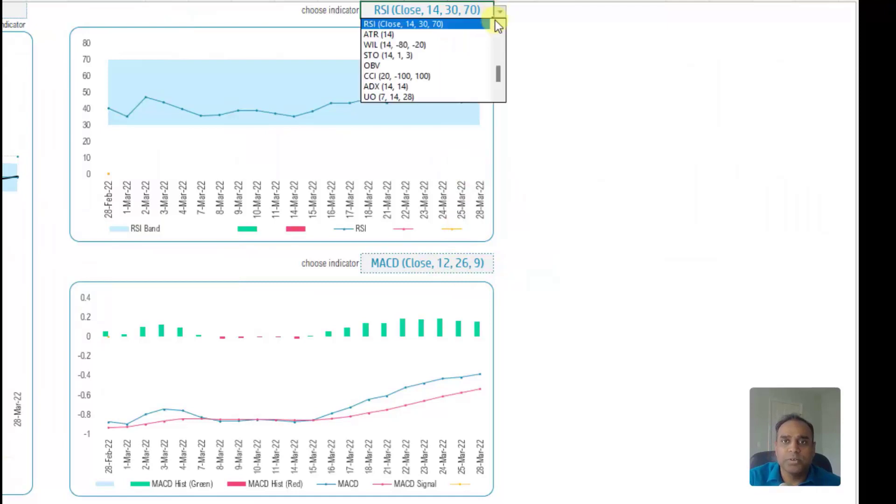
key(Escape)
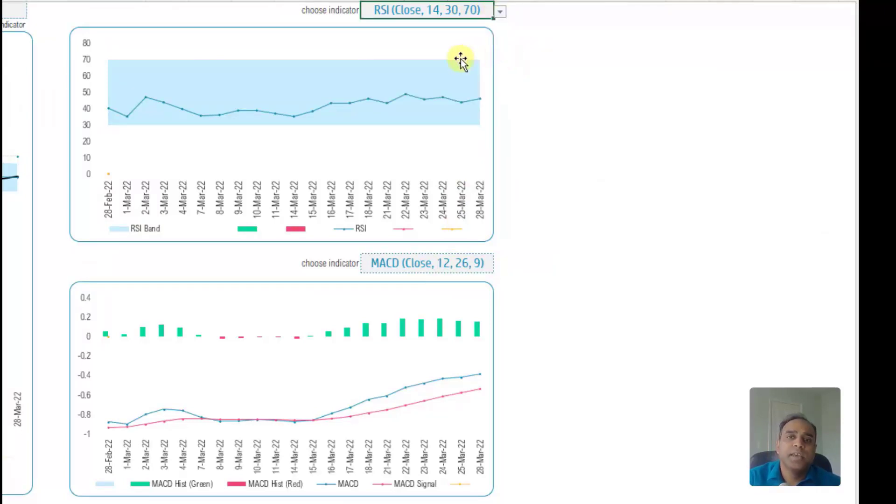
click(502, 13)
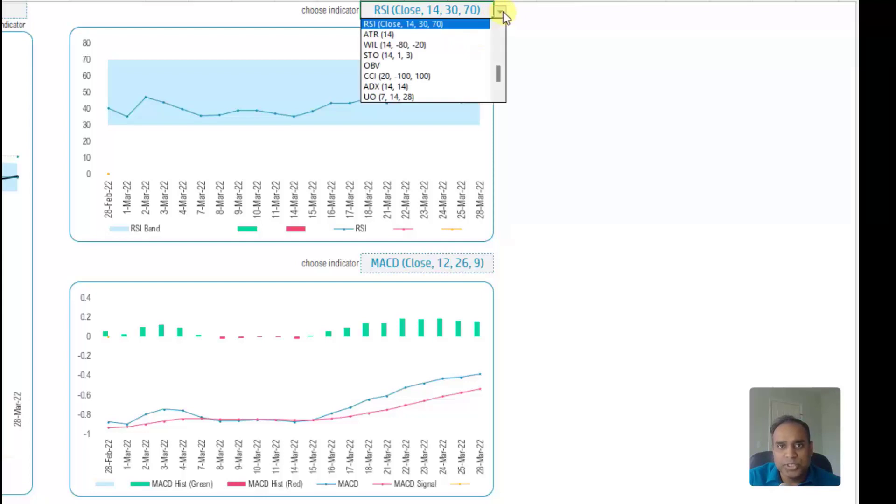
click(473, 46)
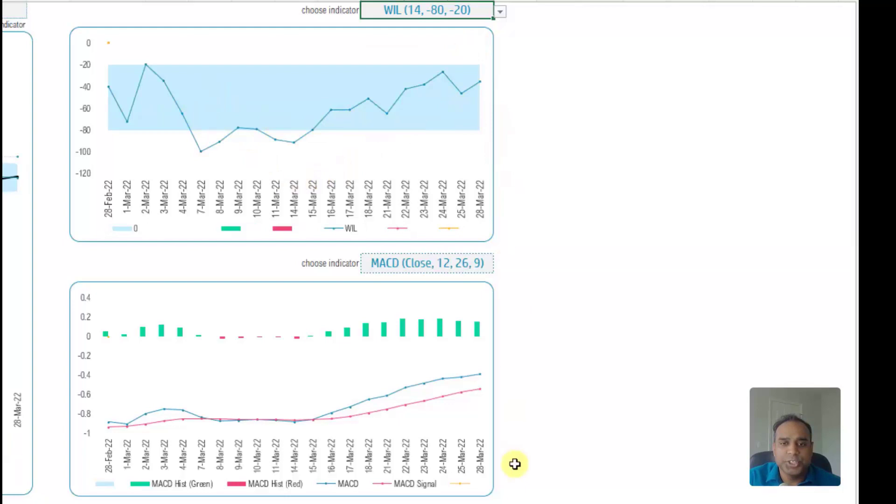
click(505, 282)
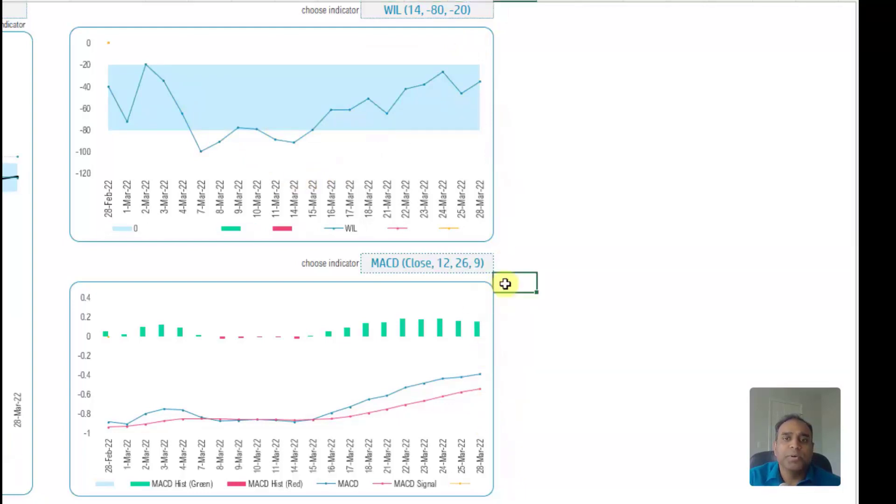
Replace MACD with DC (20) on the lower chart.
click(473, 267)
click(501, 267)
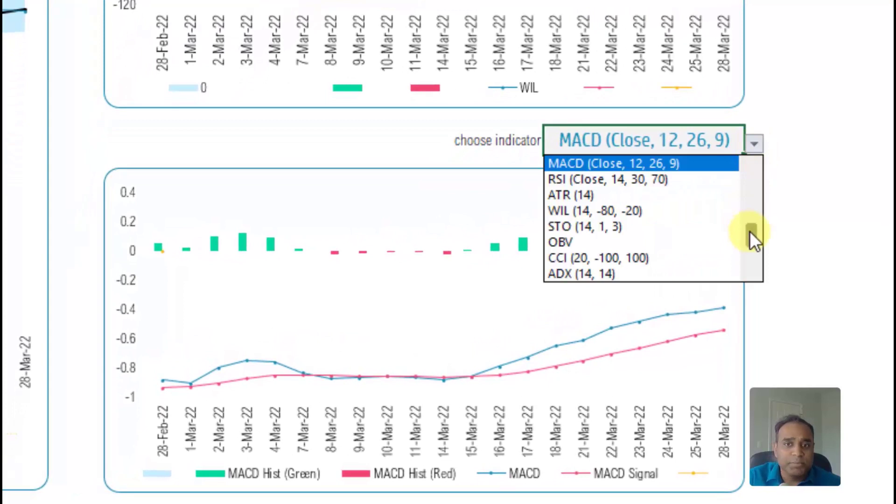
drag(750, 231, 753, 197)
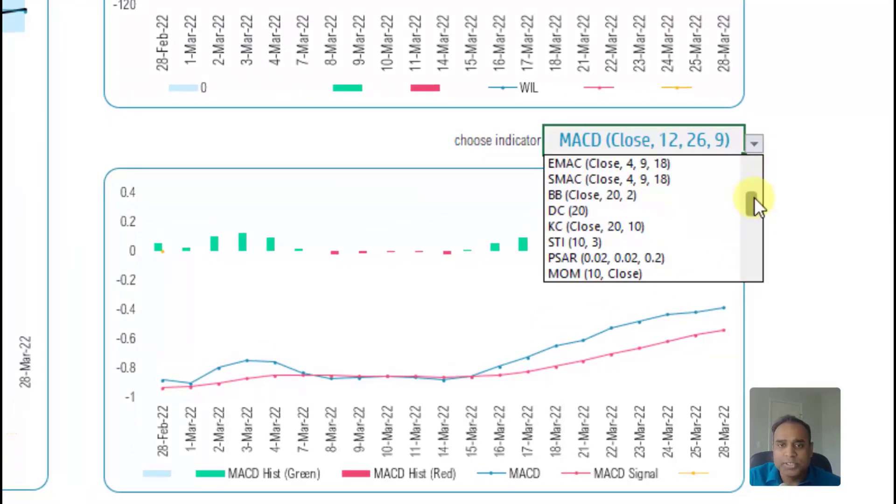
click(723, 209)
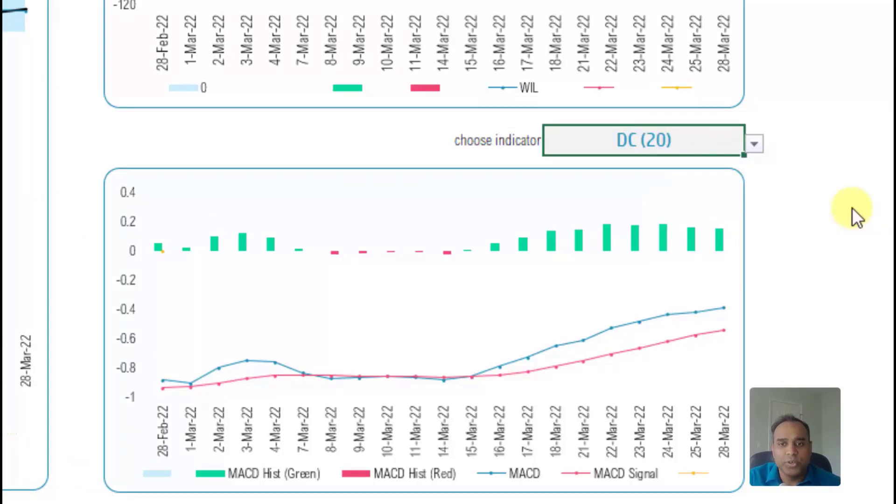
click(853, 208)
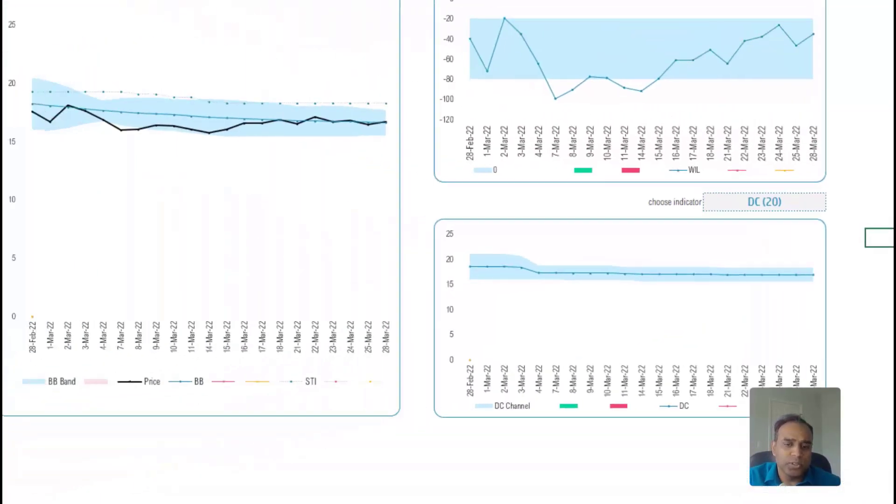
Scroll the dashboard left toward the sheet tabs.
scroll(467, 234, left, 5)
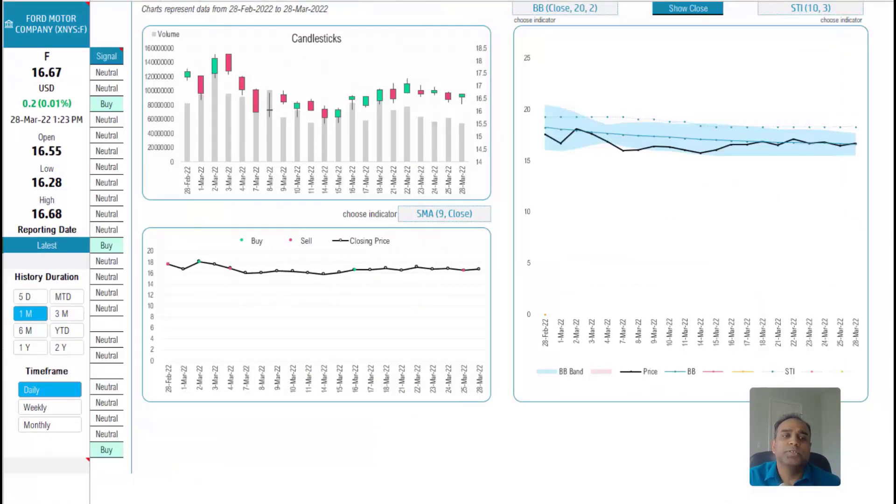
scroll(656, 483, left, 5)
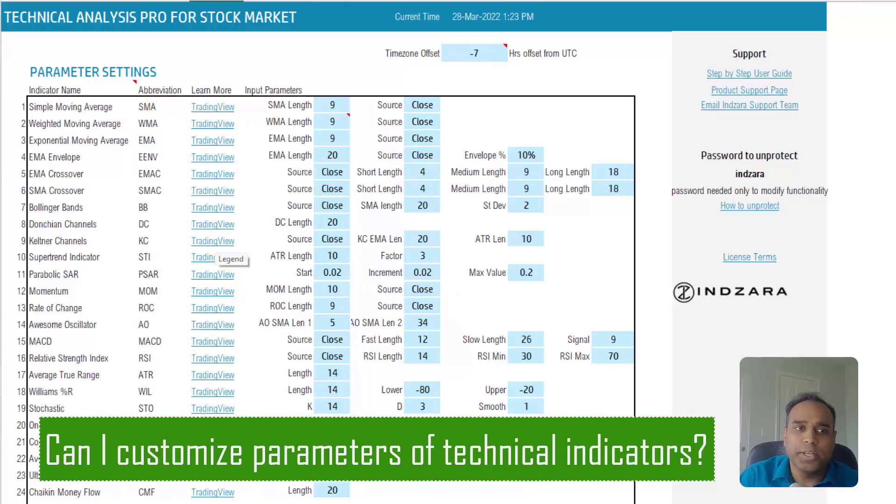
Change the SMA Length parameter from 9 to 20.
click(342, 110)
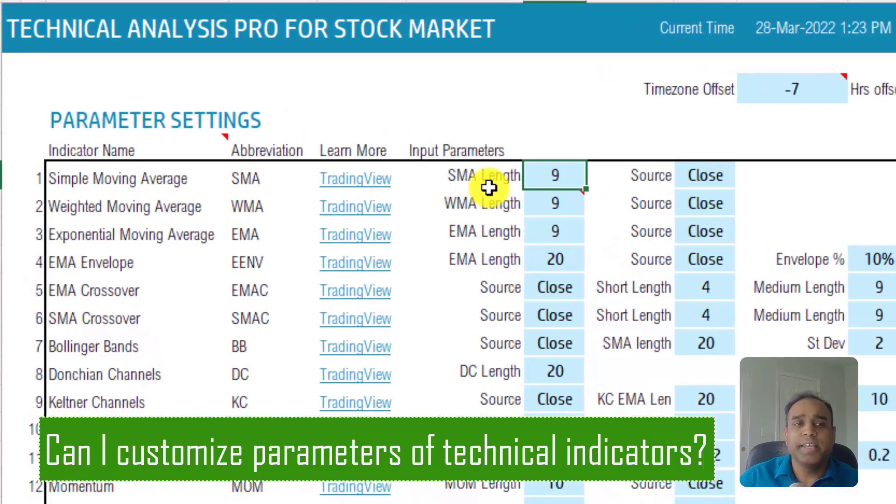
key(F2)
key(BackSpace)
text(20)
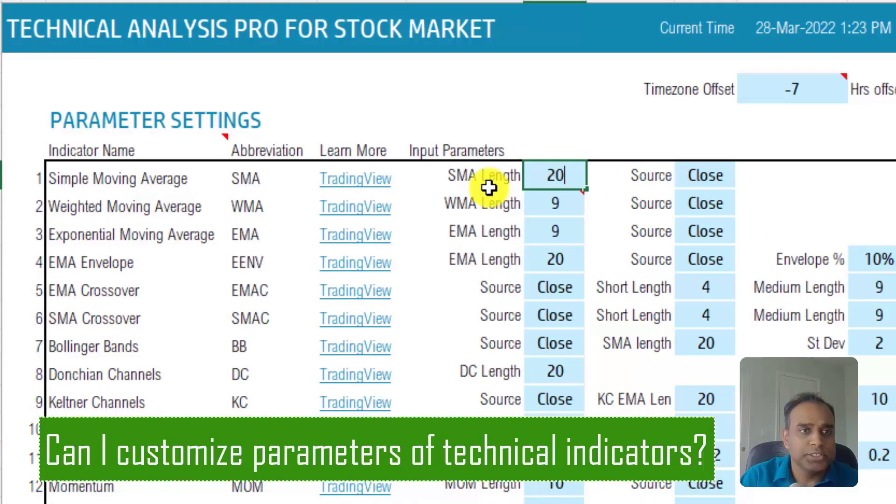
key(Return)
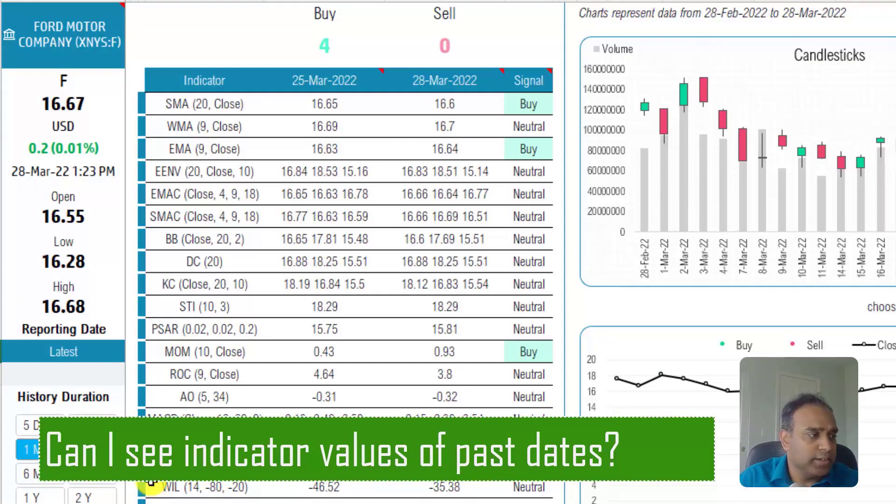
click(86, 350)
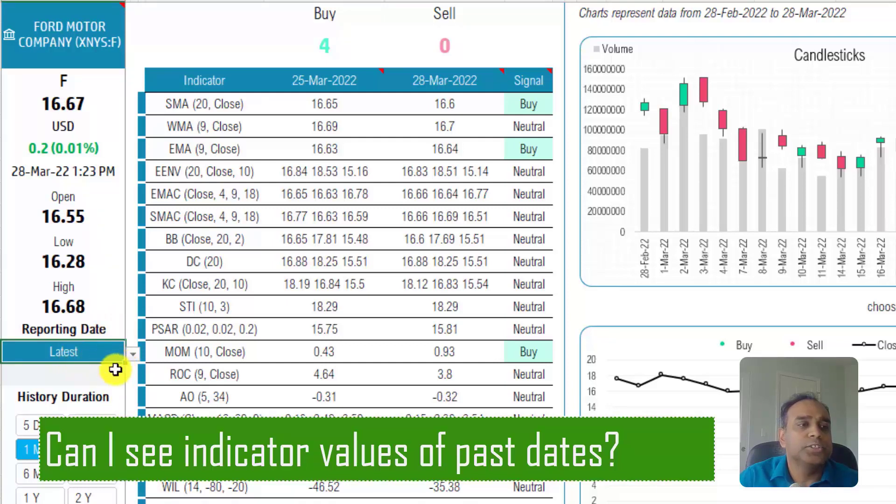
click(128, 354)
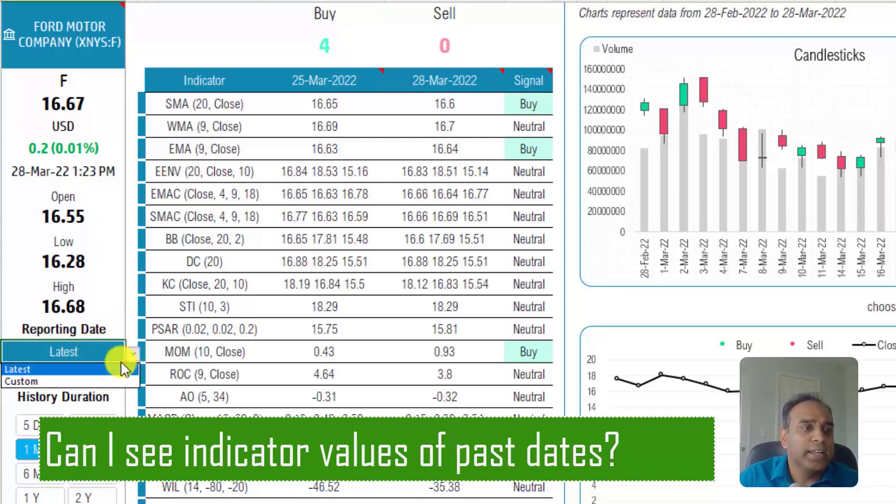
click(113, 378)
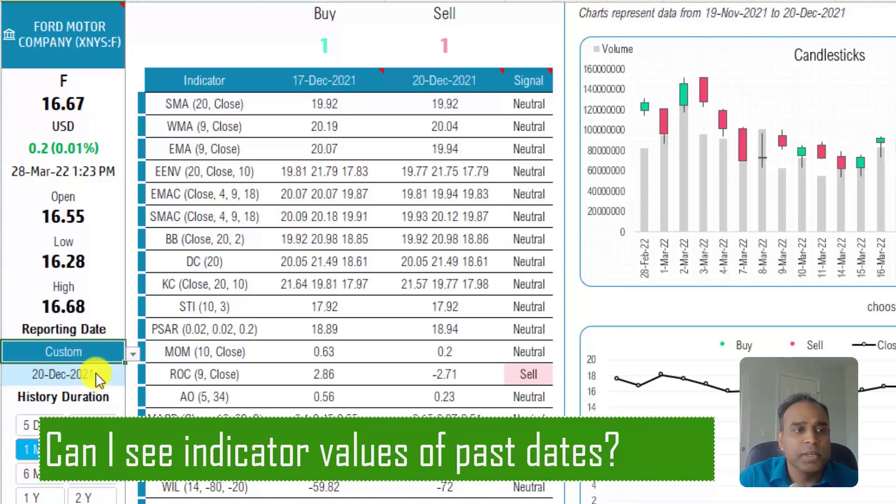
click(83, 376)
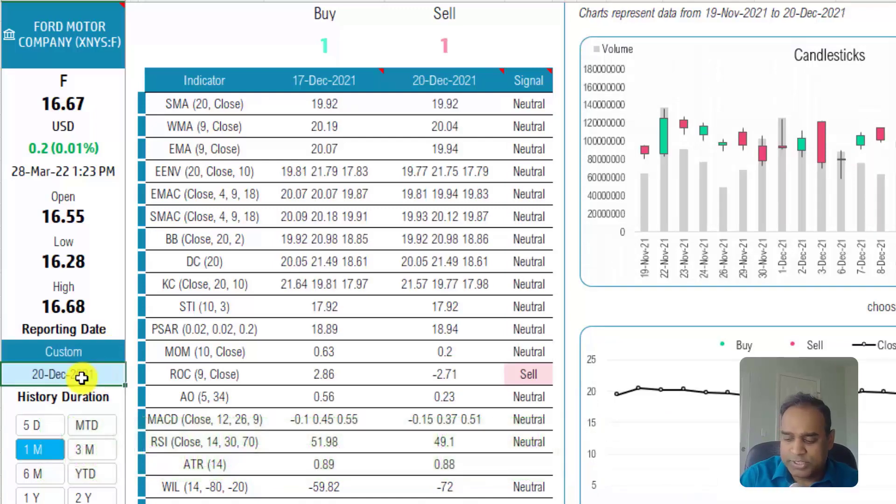
text(11/)
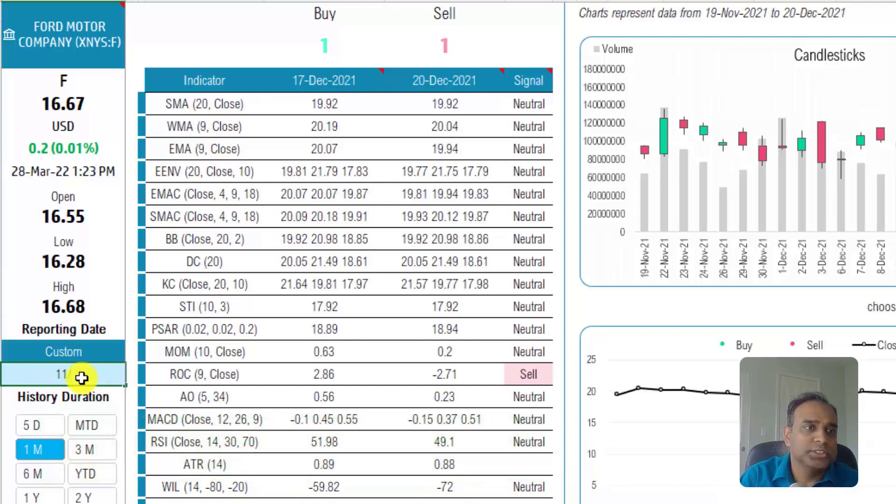
text(19/)
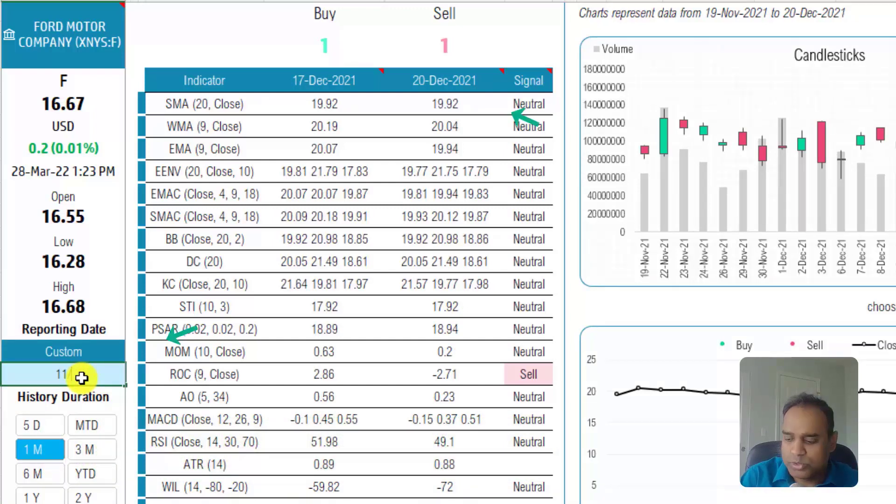
text(/2021)
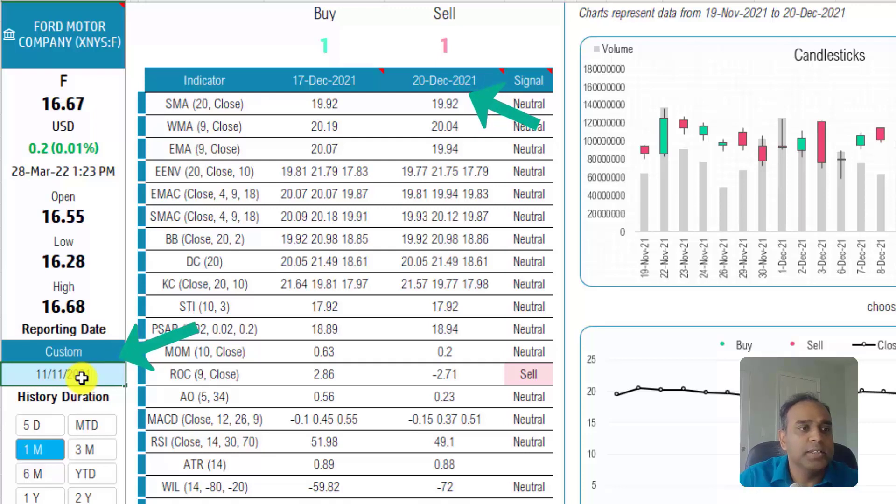
key(Return)
click(464, 83)
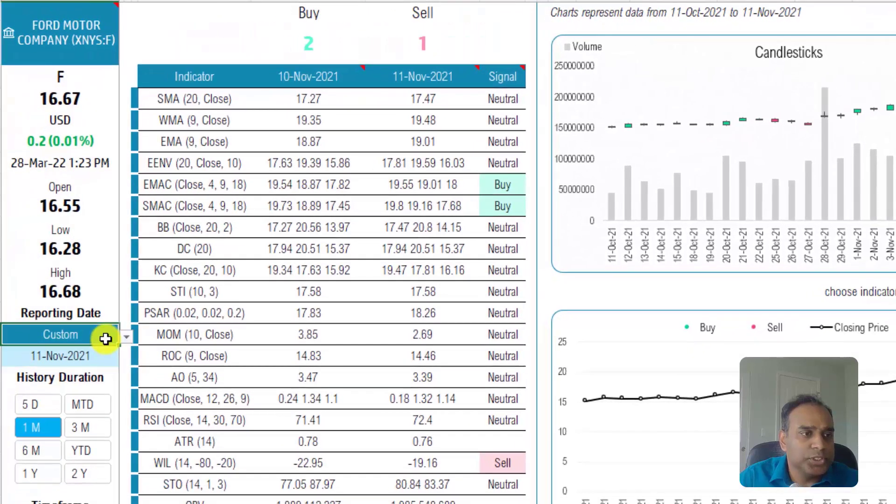
click(122, 336)
click(126, 337)
click(92, 349)
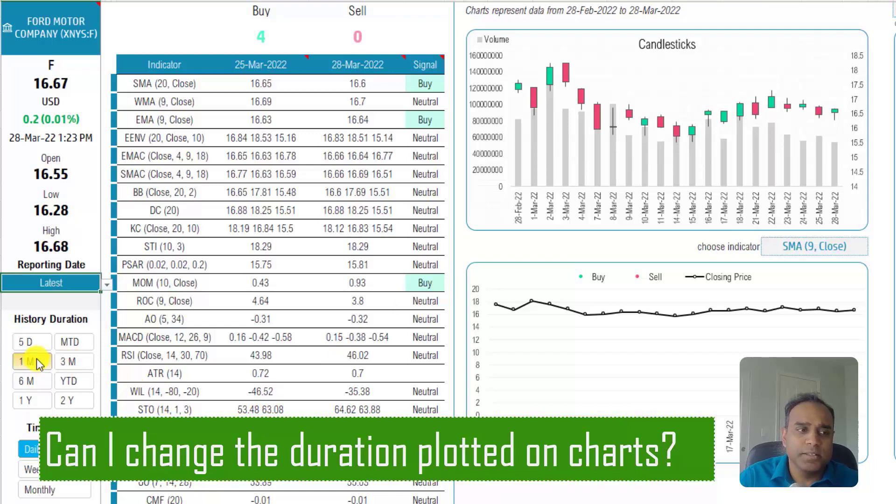
Cycle the History Duration through 3 M, 1 M and 6 M, then set the Timeframe to Weekly.
click(64, 365)
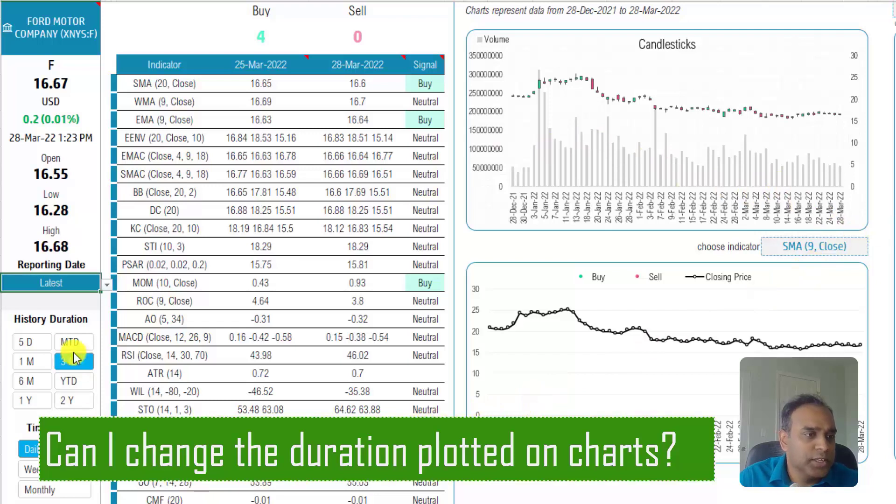
click(43, 360)
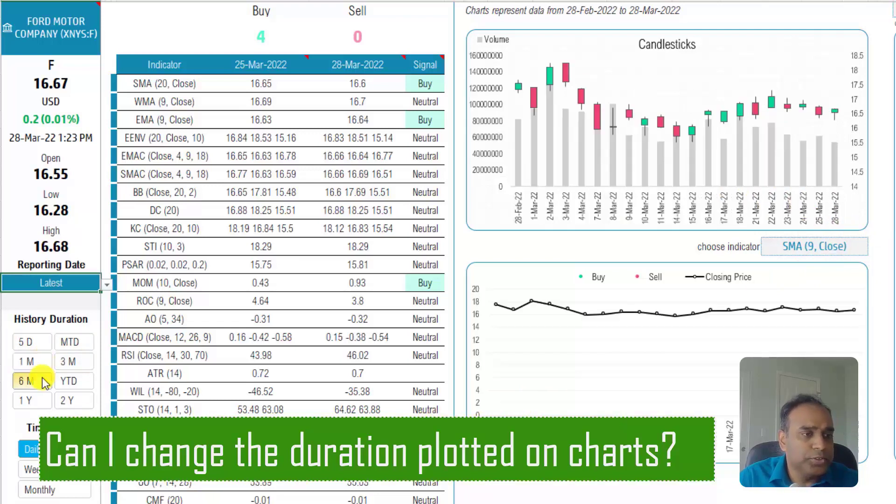
click(42, 377)
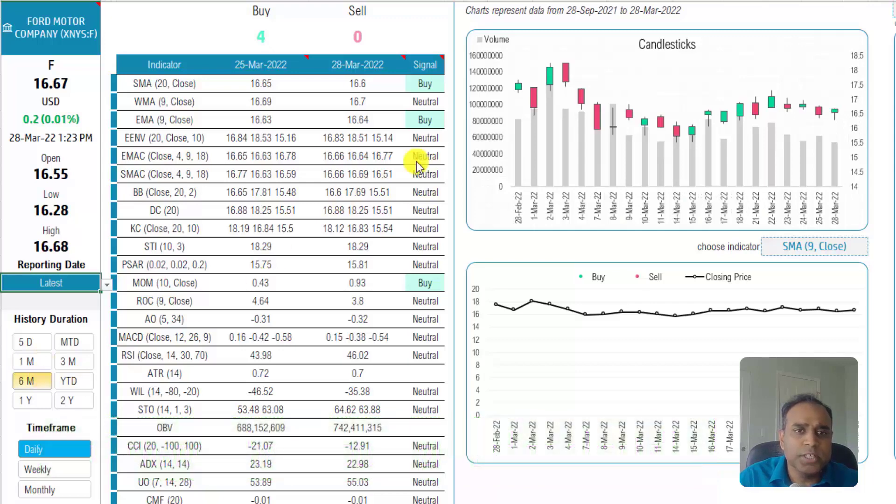
click(82, 465)
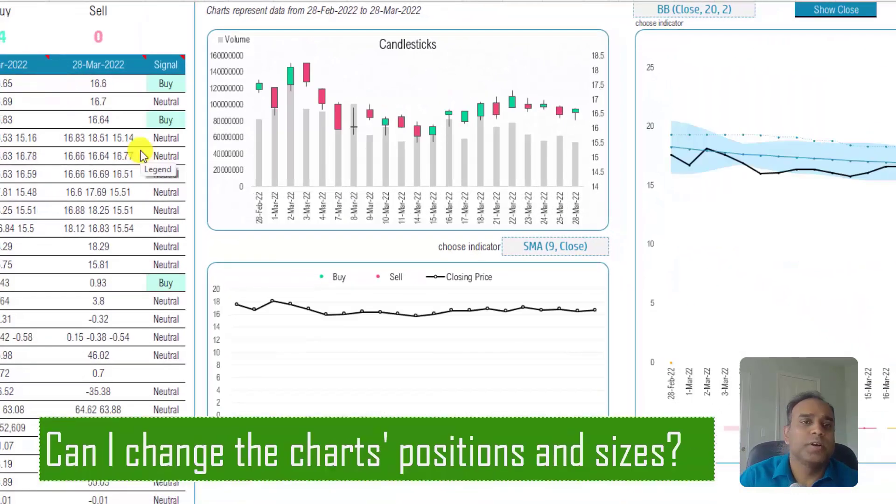
click(227, 220)
drag(609, 230, 626, 401)
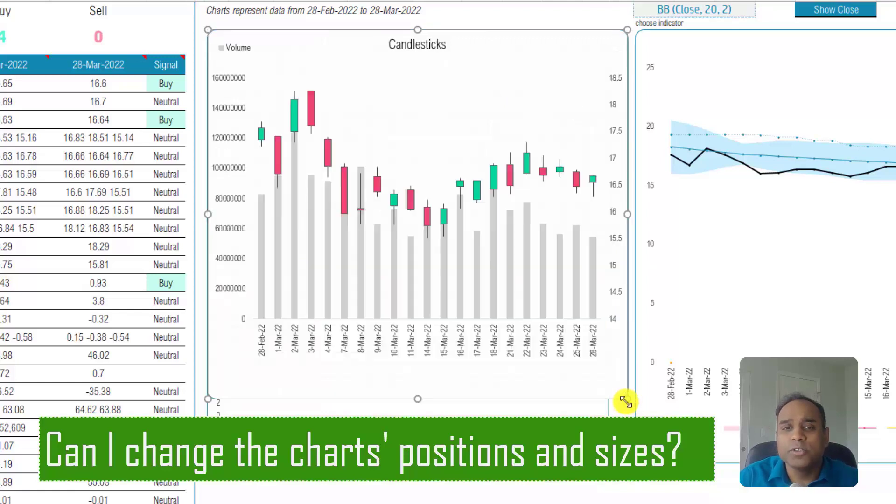
key(ctrl+z)
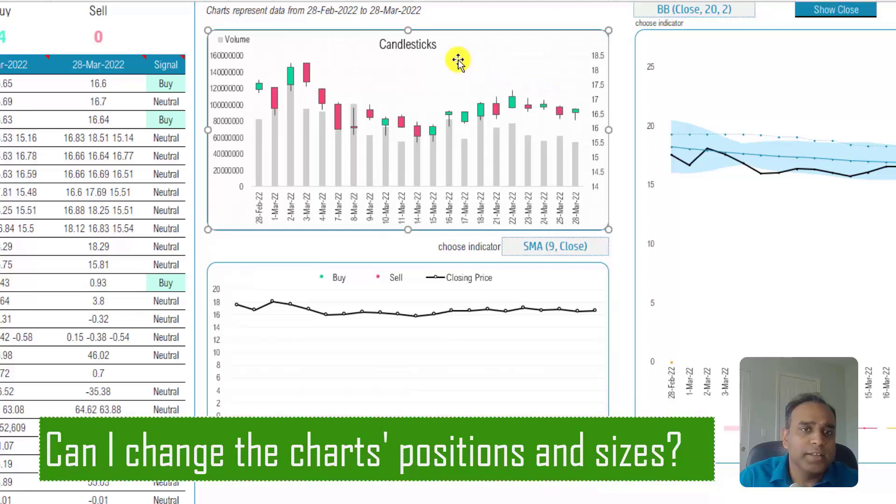
drag(450, 44, 456, 480)
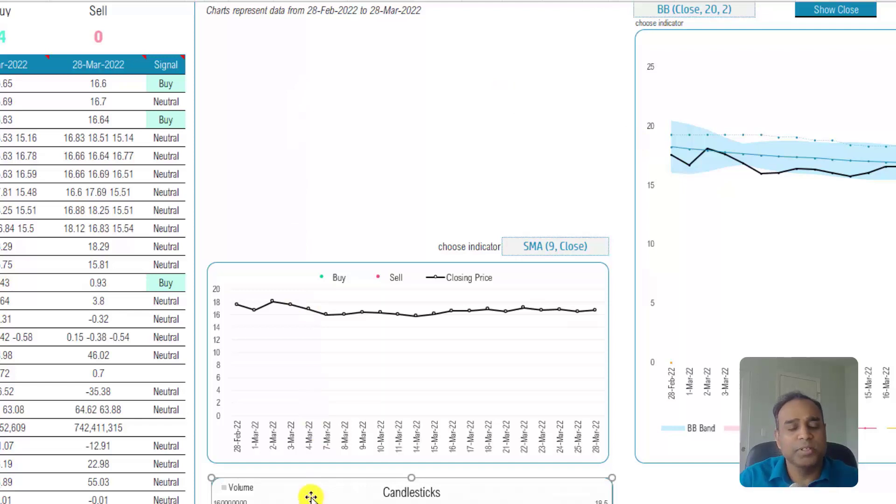
key(ctrl+z)
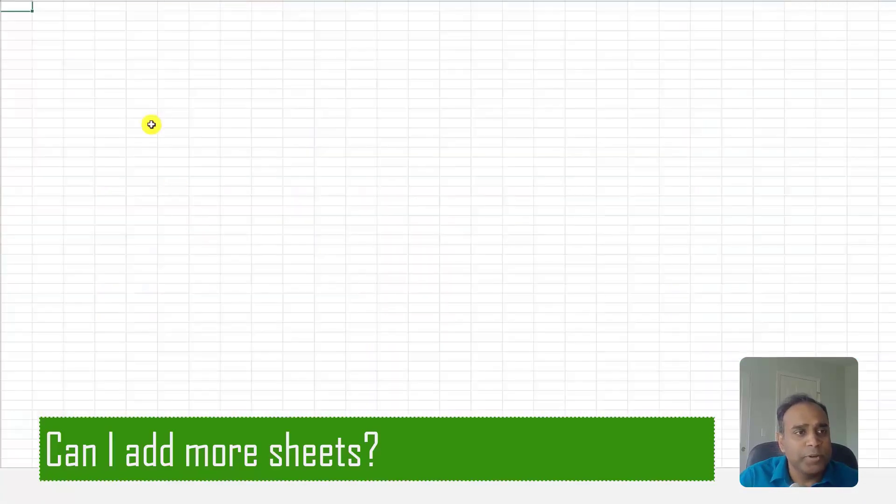
Select a block of cells on the blank worksheet.
drag(142, 74, 464, 300)
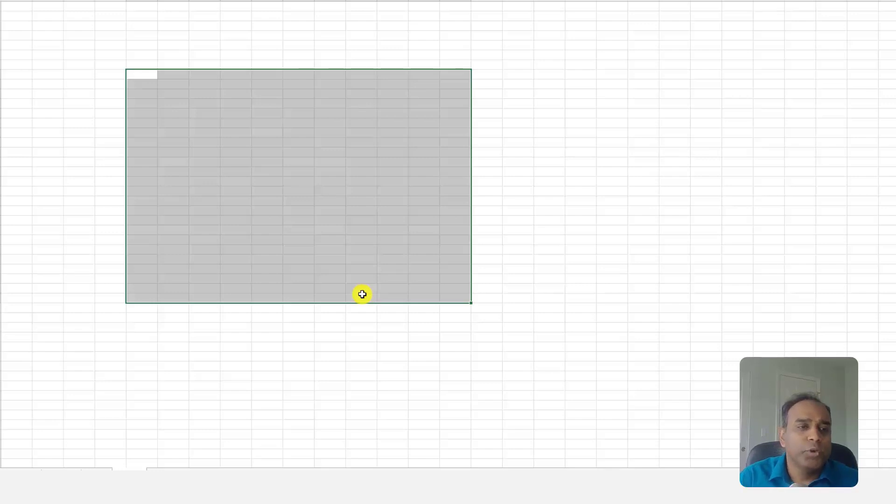
Clear the block selection by selecting a single cell.
click(230, 132)
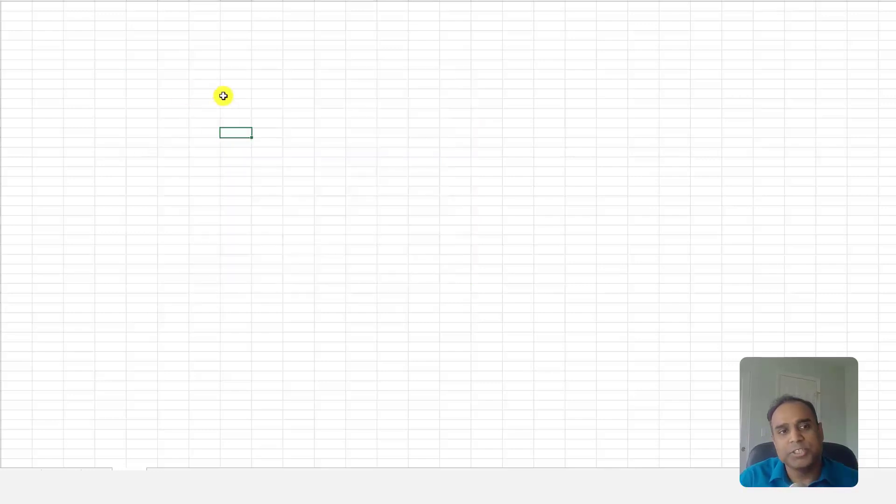